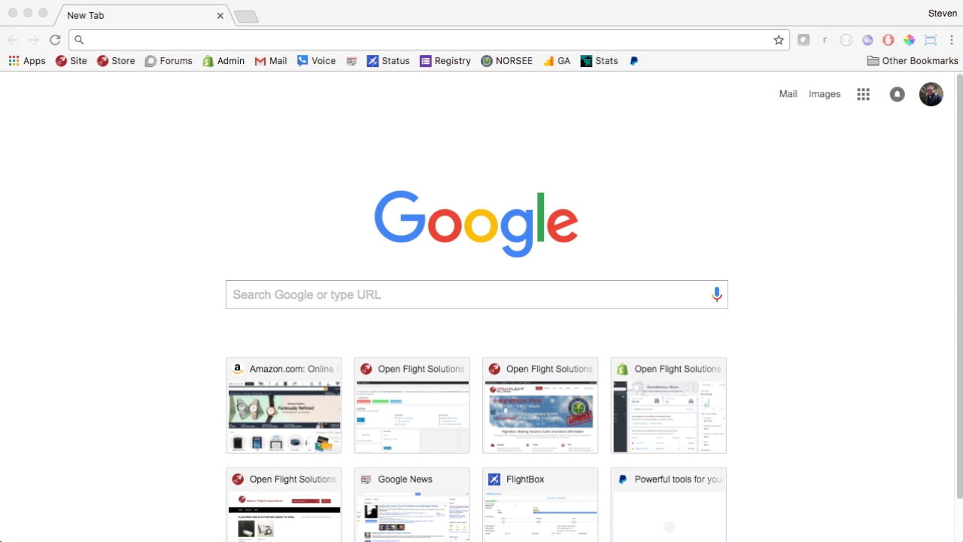
{"action": "left_click", "coordinate": [405, 42]}
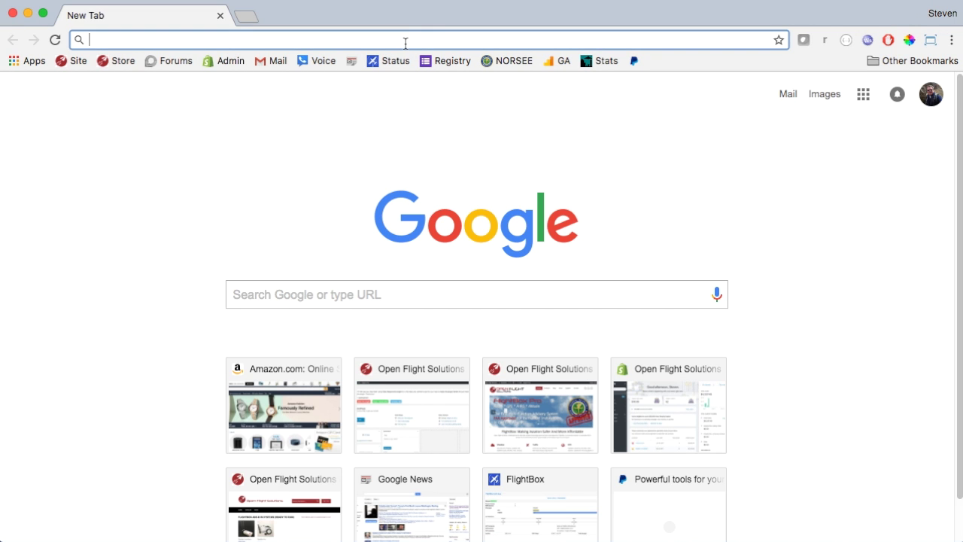
{"action": "type", "text": "www.openflightsolutions.com"}
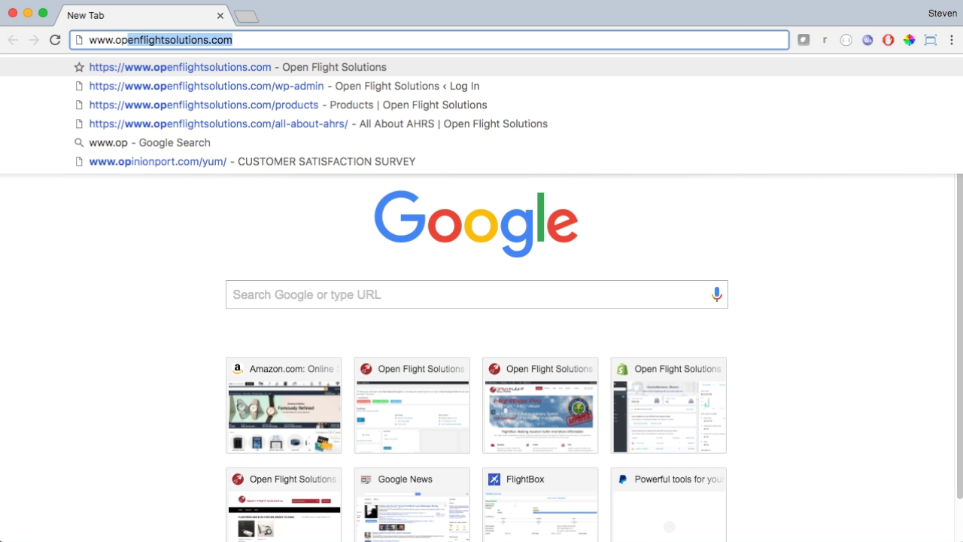
{"action": "key", "text": "Right"}
{"action": "key", "text": "Return"}
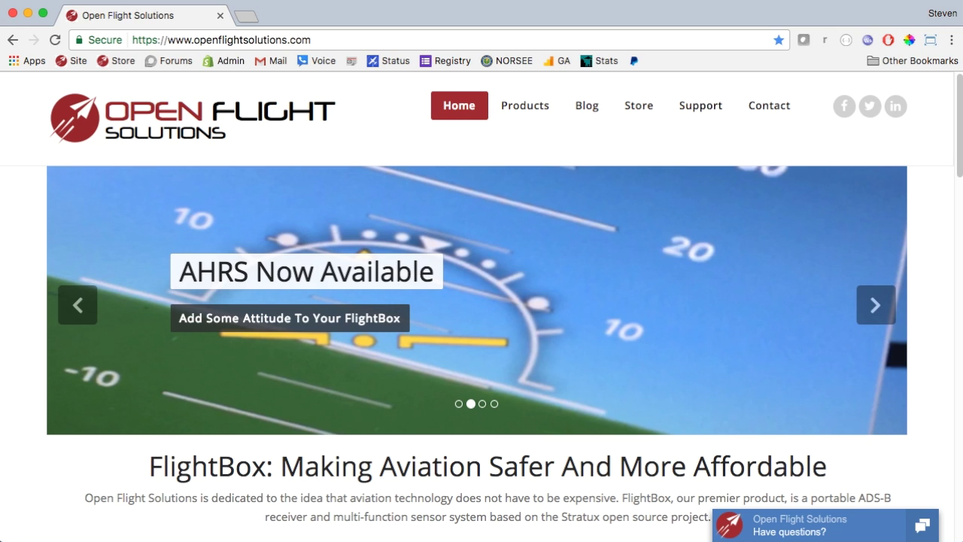
Go to the site's Support page and open the FlightBox Beta Firmware page linked under Beta Release.
{"action": "left_click", "coordinate": [701, 110]}
{"action": "scroll", "coordinate": [572, 451], "scroll_direction": "down", "scroll_amount": 2}
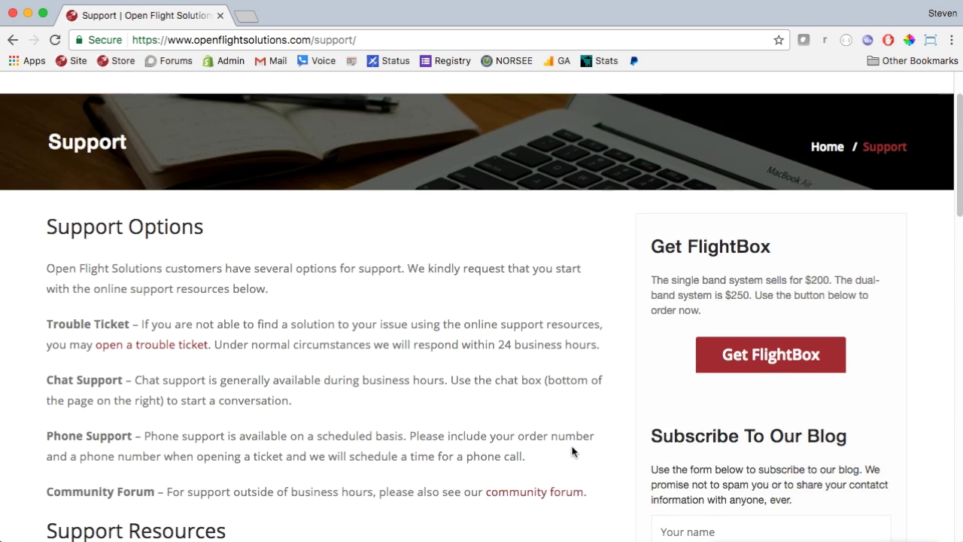
{"action": "scroll", "coordinate": [572, 451], "scroll_direction": "down", "scroll_amount": 5}
{"action": "scroll", "coordinate": [544, 455], "scroll_direction": "down", "scroll_amount": 1}
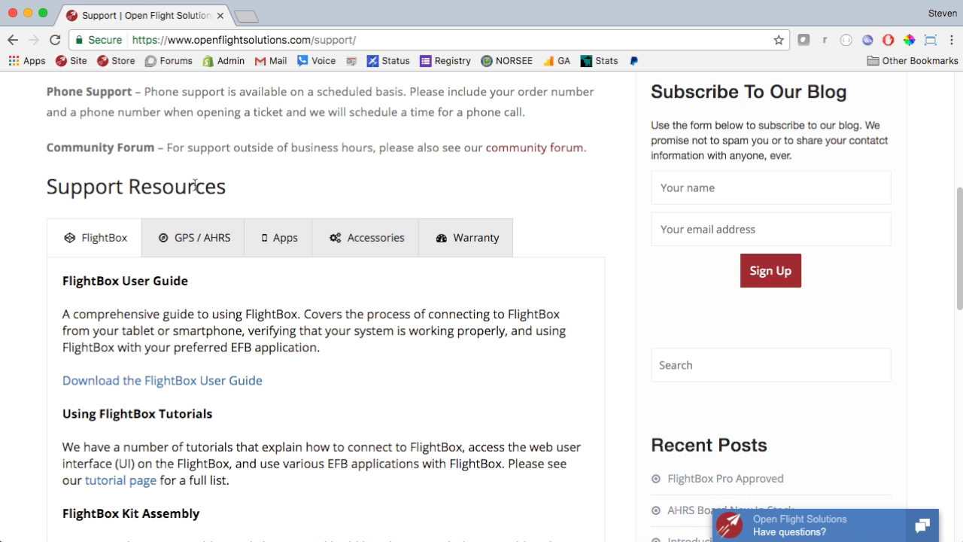
{"action": "scroll", "coordinate": [346, 402], "scroll_direction": "down", "scroll_amount": 7}
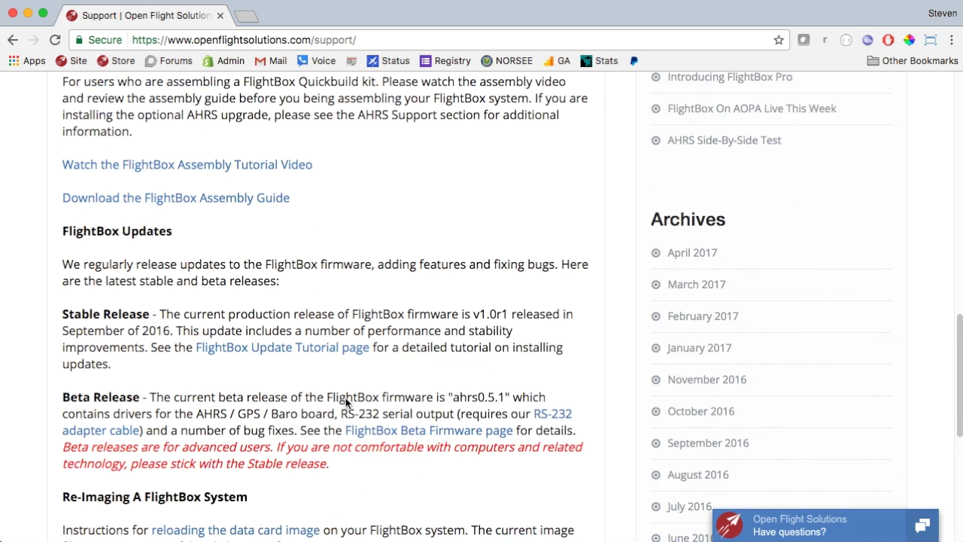
{"action": "scroll", "coordinate": [346, 402], "scroll_direction": "down", "scroll_amount": 1}
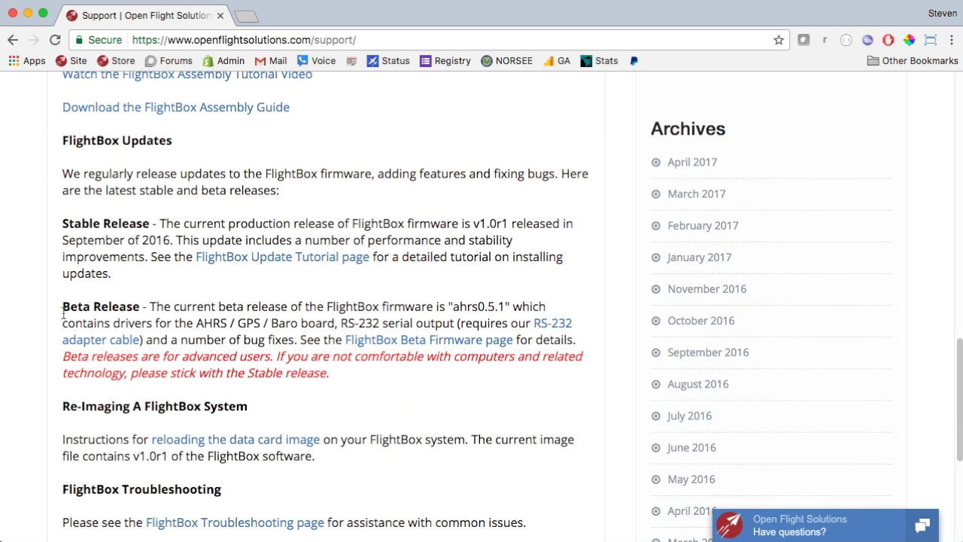
{"action": "left_click_drag", "start_coordinate": [64, 306], "coordinate": [143, 307]}
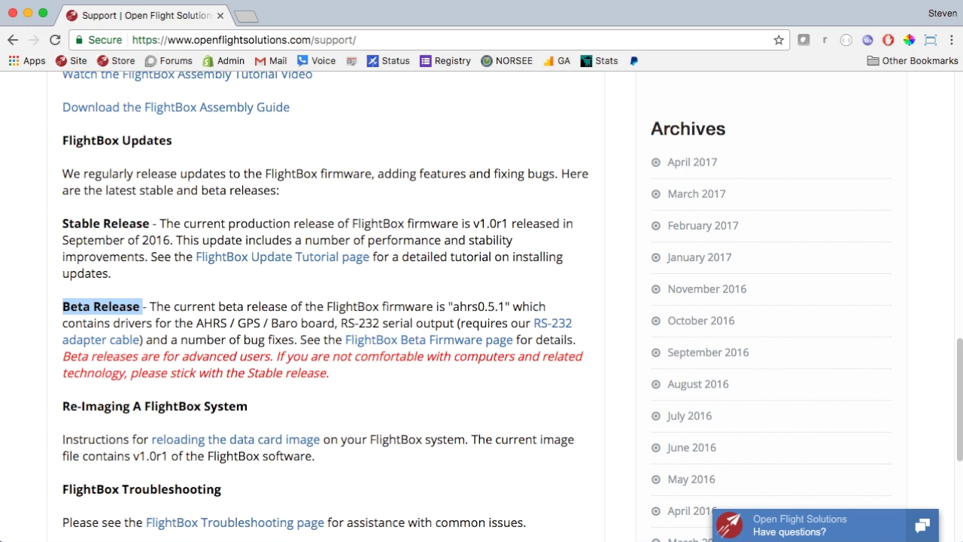
{"action": "left_click", "coordinate": [390, 341]}
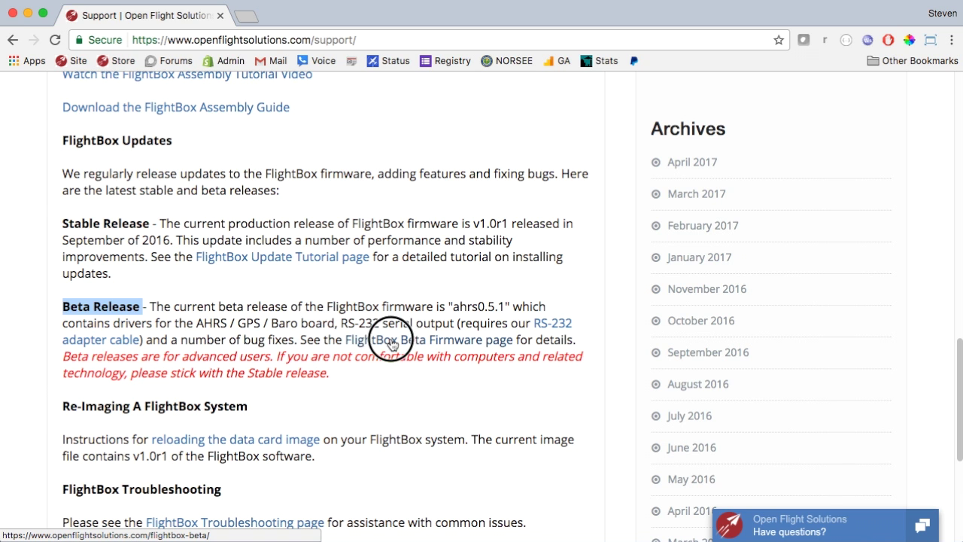
Download the beta update file update-stratux-ahrs0.5.1-FlightBox-v95ade5a64b.sh.
{"action": "scroll", "coordinate": [489, 450], "scroll_direction": "down", "scroll_amount": 5}
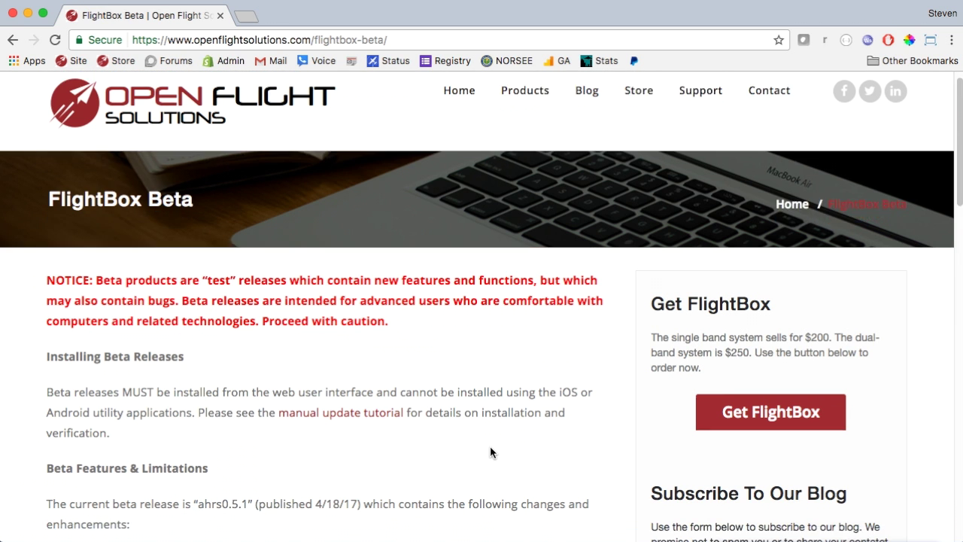
{"action": "scroll", "coordinate": [490, 452], "scroll_direction": "down", "scroll_amount": 5}
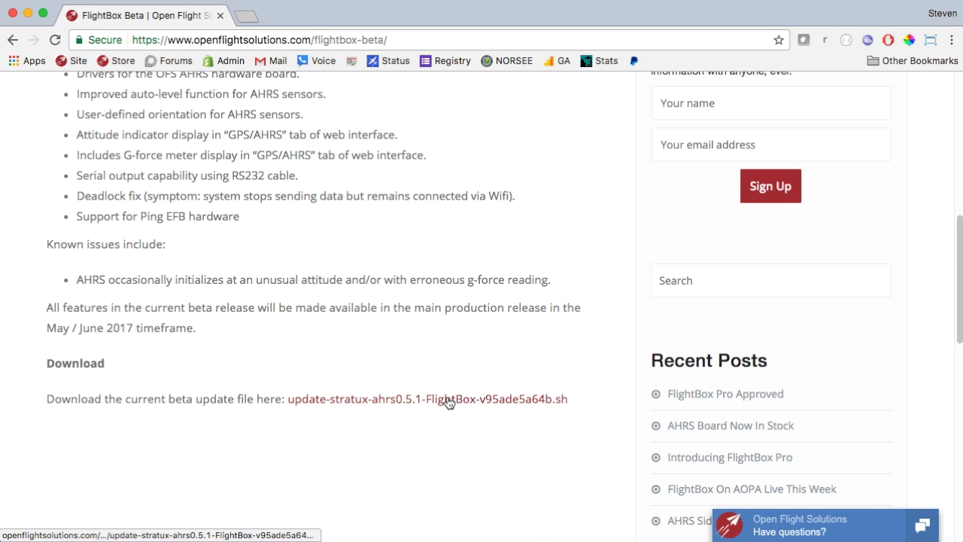
{"action": "left_click", "coordinate": [449, 401]}
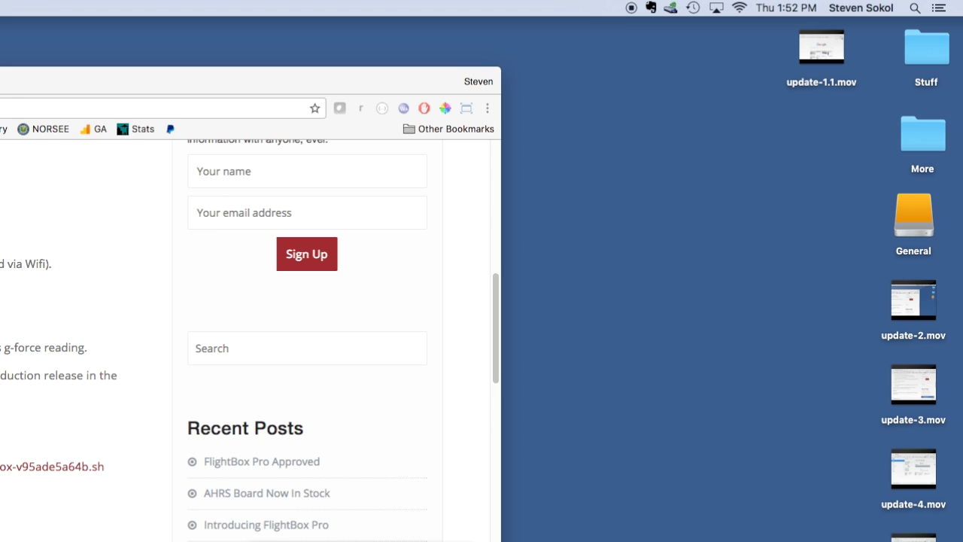
Join the FlightBox-b827eb3d4ae4 Wi-Fi network and open the FlightBox web interface at 192.168.10.1.
{"action": "left_click", "coordinate": [741, 8]}
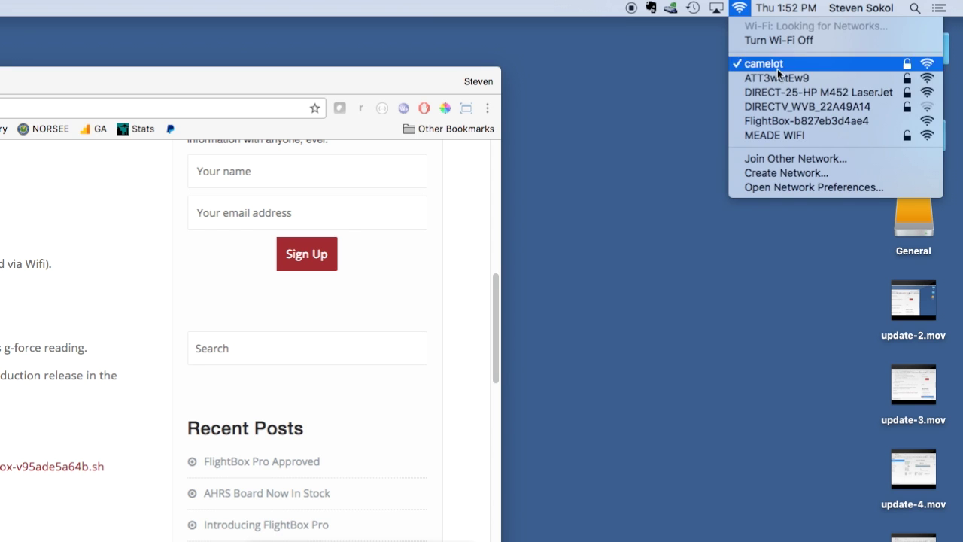
{"action": "left_click", "coordinate": [775, 123]}
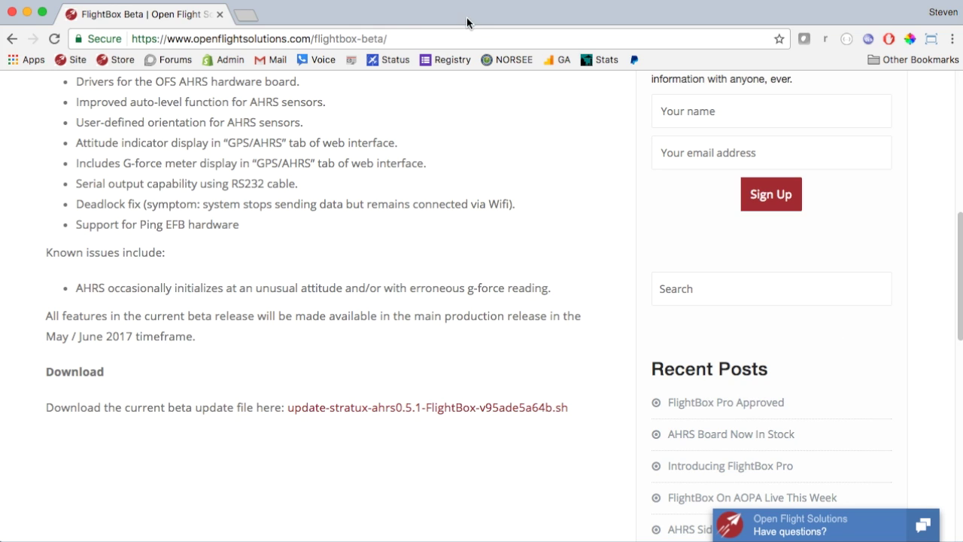
{"action": "left_click", "coordinate": [425, 40]}
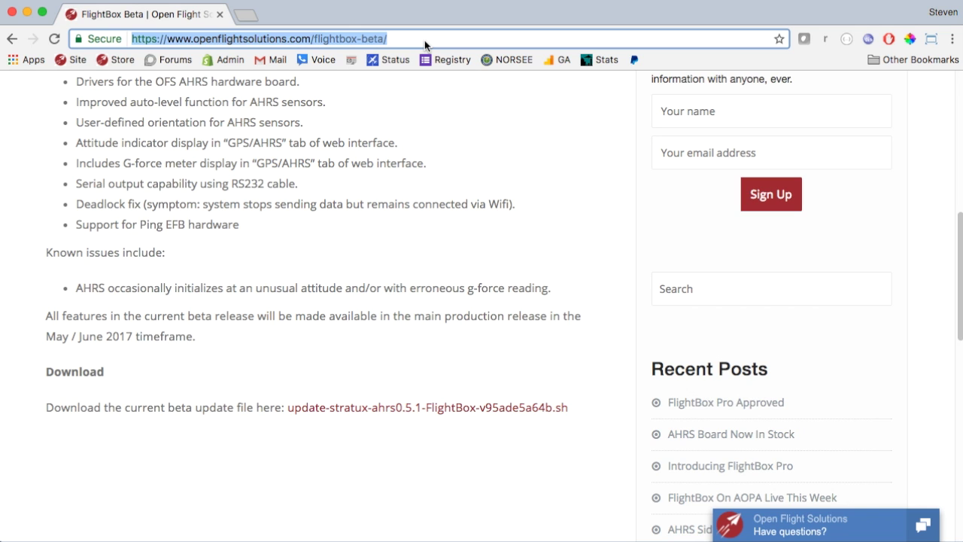
{"action": "key", "text": "BackSpace"}
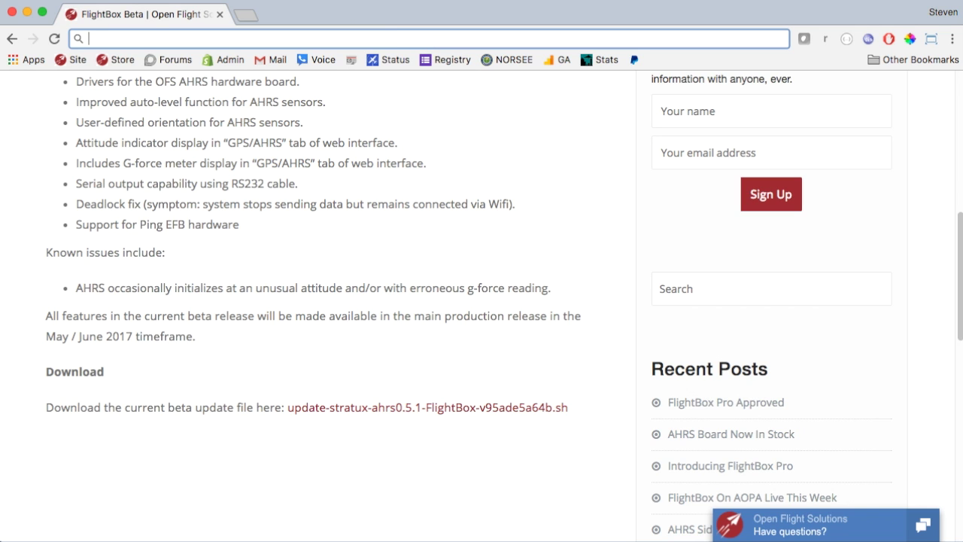
{"action": "type", "text": "192."}
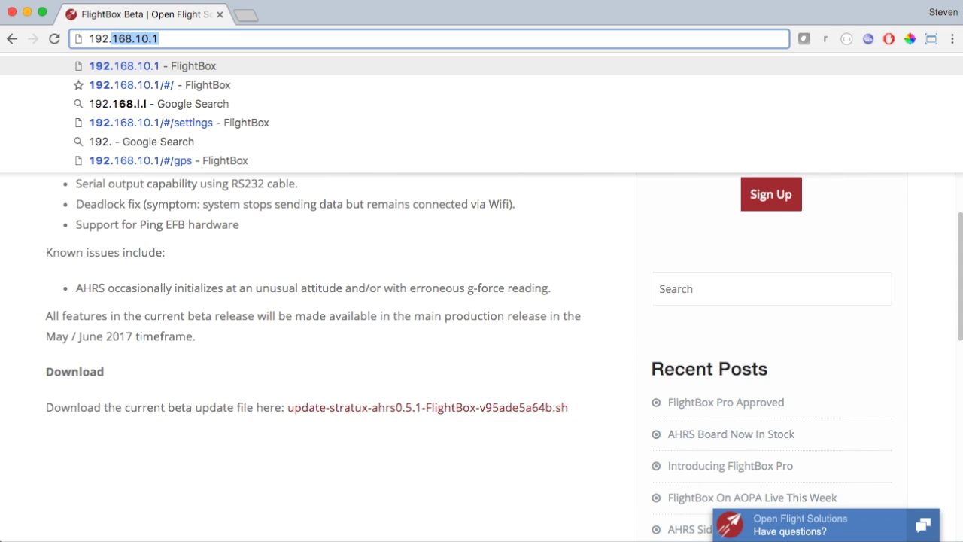
{"action": "type", "text": "168.10.1"}
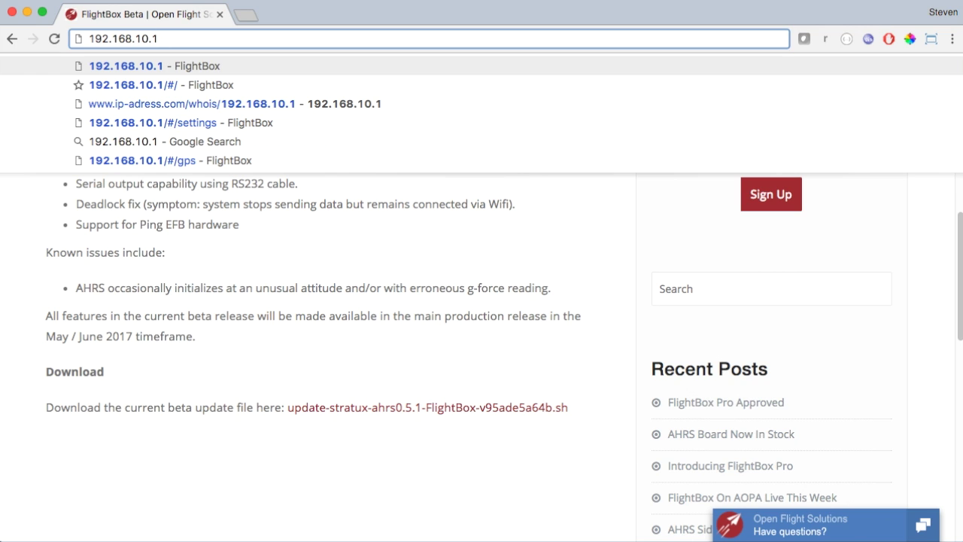
{"action": "key", "text": "Return"}
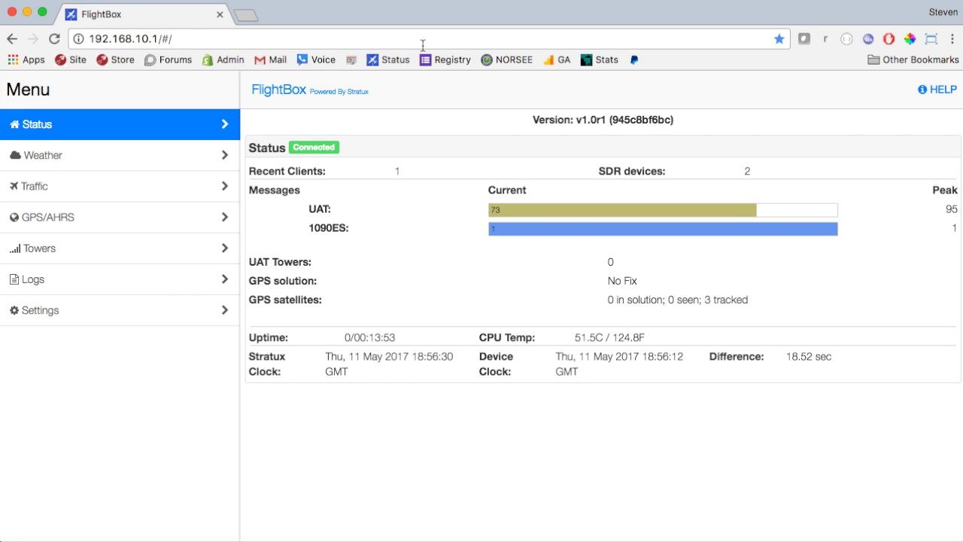
Look over the FlightBox Settings page and check the firmware version on the Status page.
{"action": "left_click", "coordinate": [145, 321]}
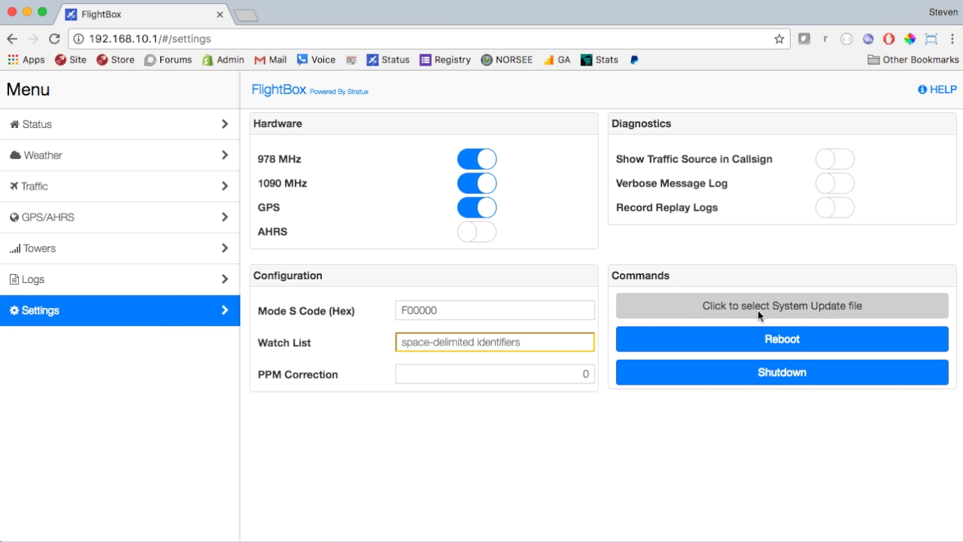
{"action": "left_click", "coordinate": [139, 134]}
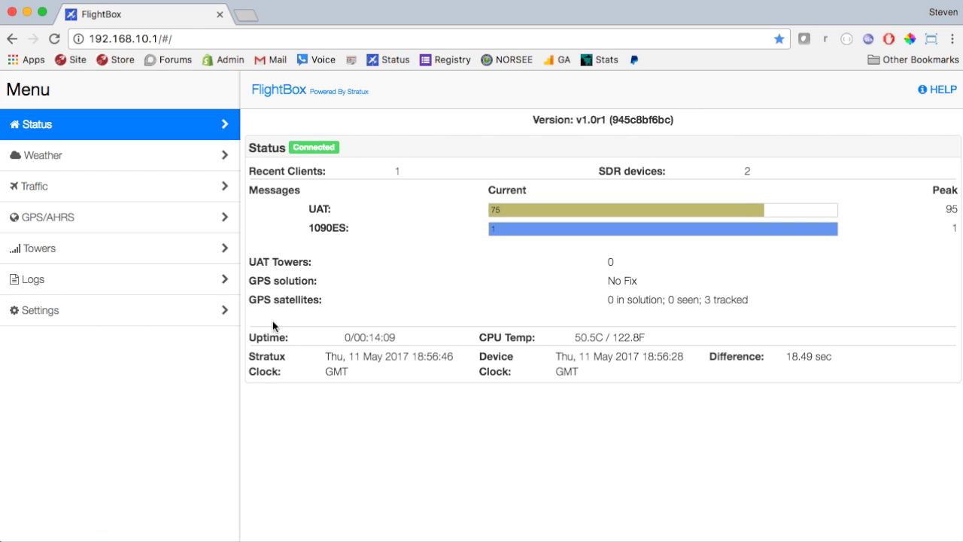
Install update-stratux-ahrs0.5.1-FlightBox-v95ade5a64b.sh from Downloads as the FlightBox system update, and acknowledge the completion message.
{"action": "left_click", "coordinate": [105, 314]}
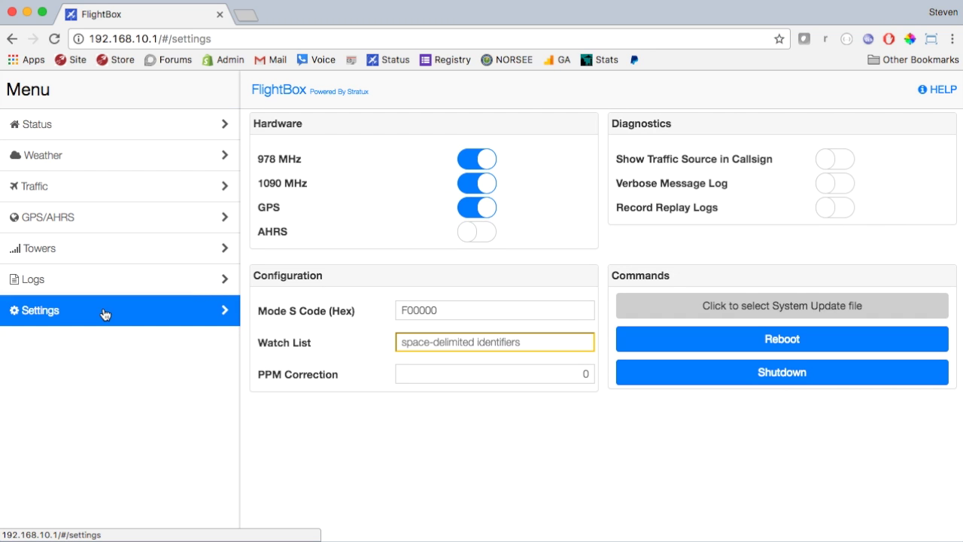
{"action": "left_click", "coordinate": [689, 304]}
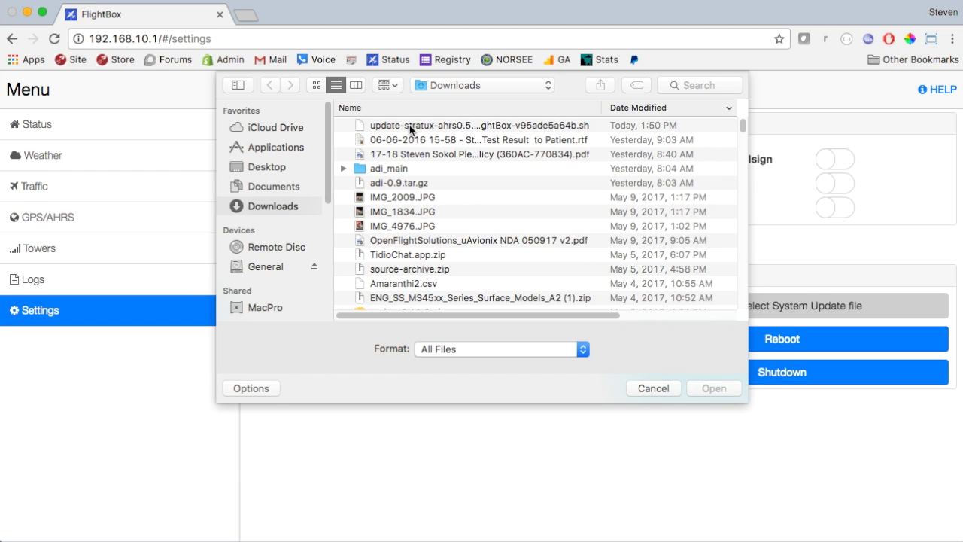
{"action": "left_click_drag", "start_coordinate": [599, 107], "coordinate": [666, 107]}
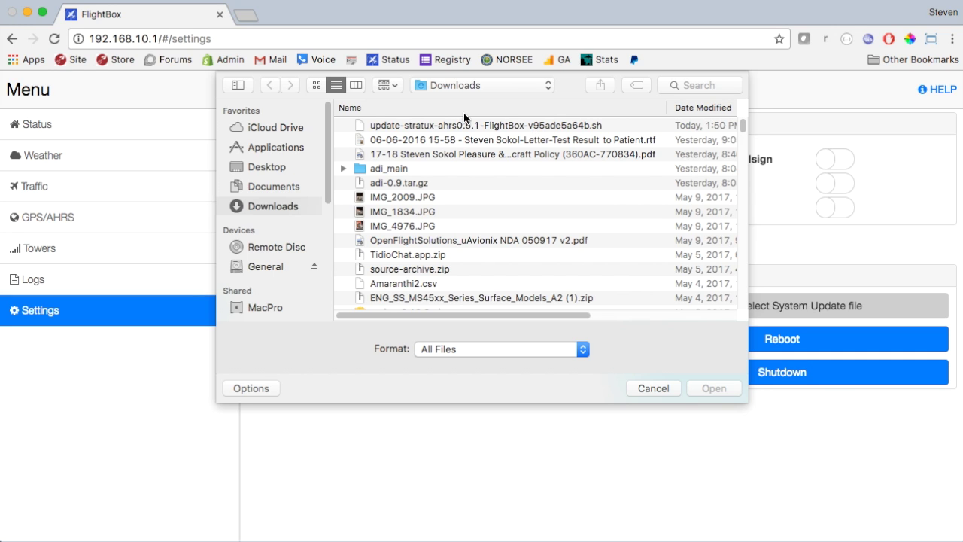
{"action": "left_click", "coordinate": [388, 127]}
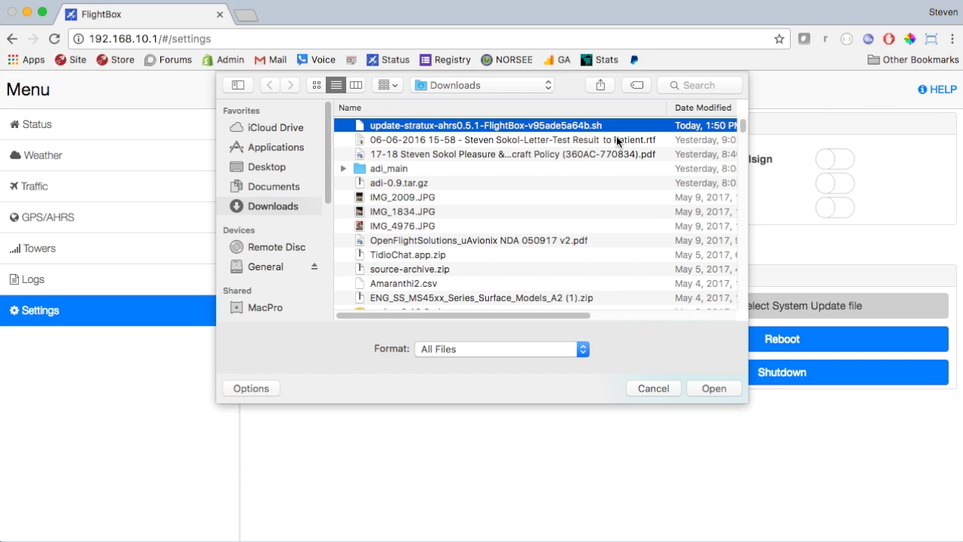
{"action": "left_click", "coordinate": [713, 388]}
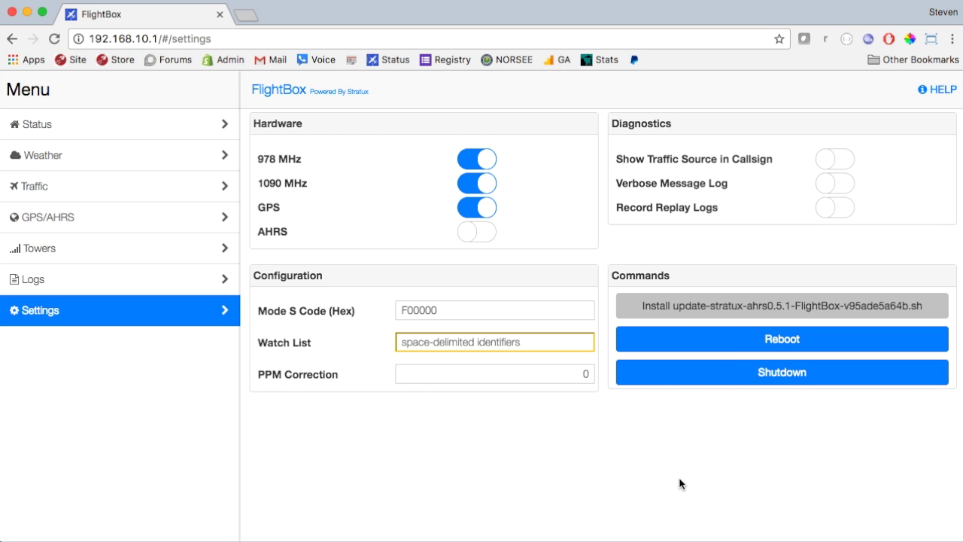
{"action": "left_click", "coordinate": [787, 306]}
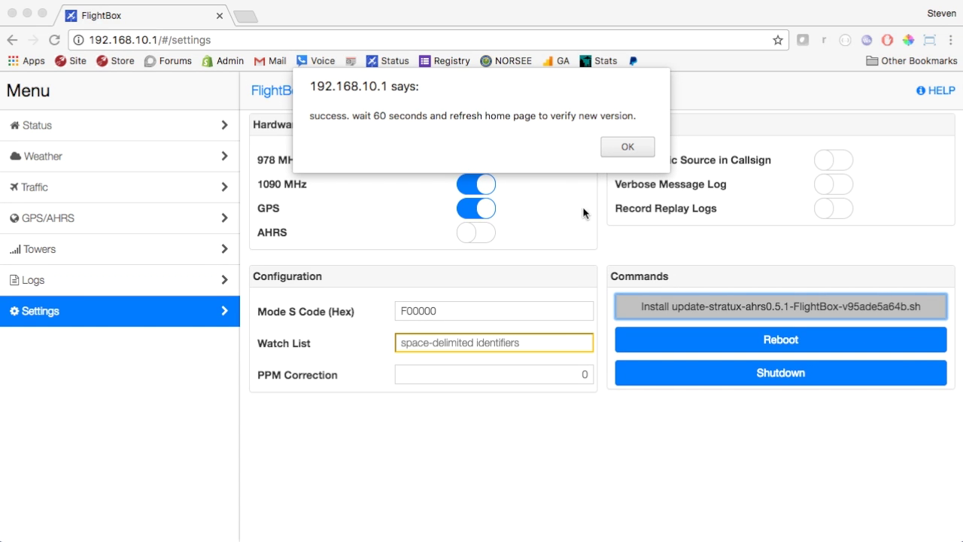
{"action": "left_click", "coordinate": [625, 147]}
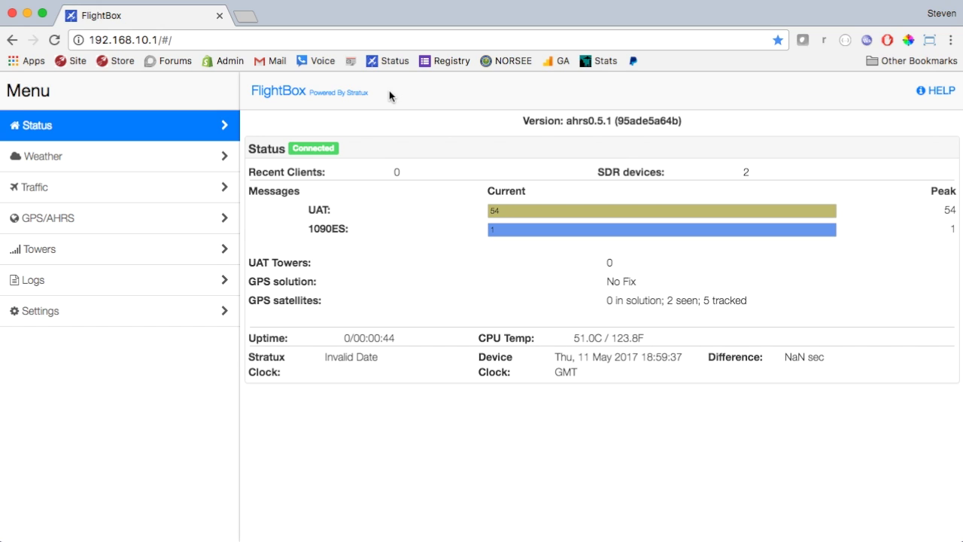
Reload the FlightBox interface on its Status page and view the GPS/AHRS page.
{"action": "left_click", "coordinate": [67, 224]}
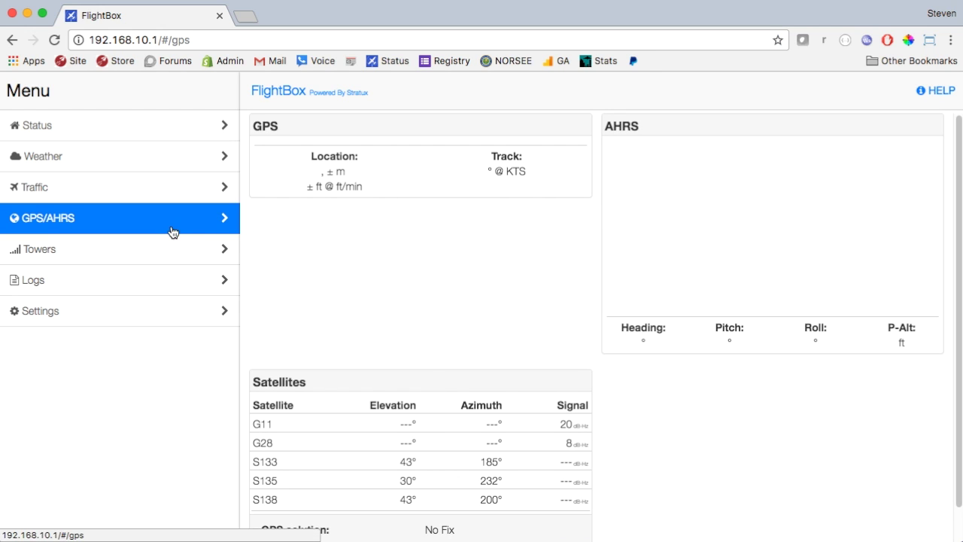
{"action": "left_click", "coordinate": [98, 138]}
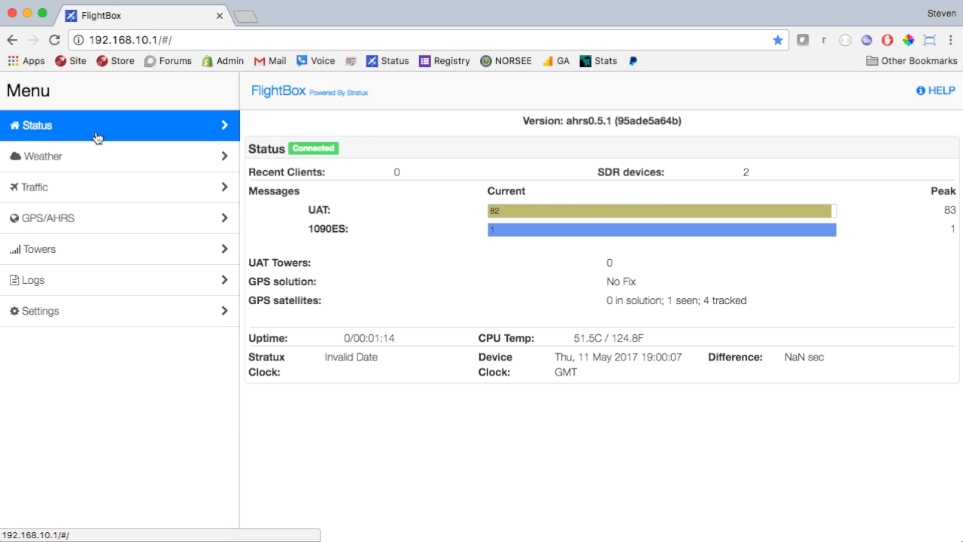
{"action": "key", "text": "super+r"}
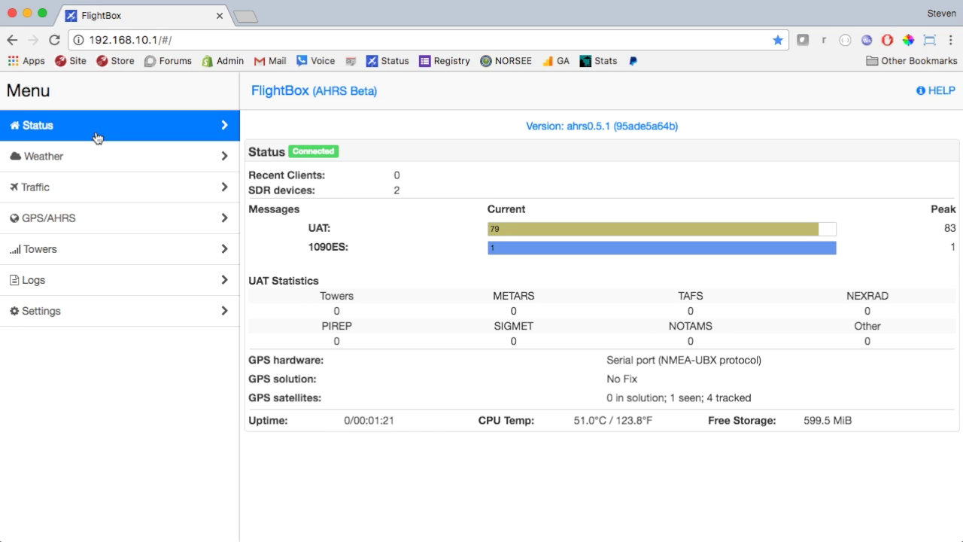
{"action": "left_click", "coordinate": [108, 226]}
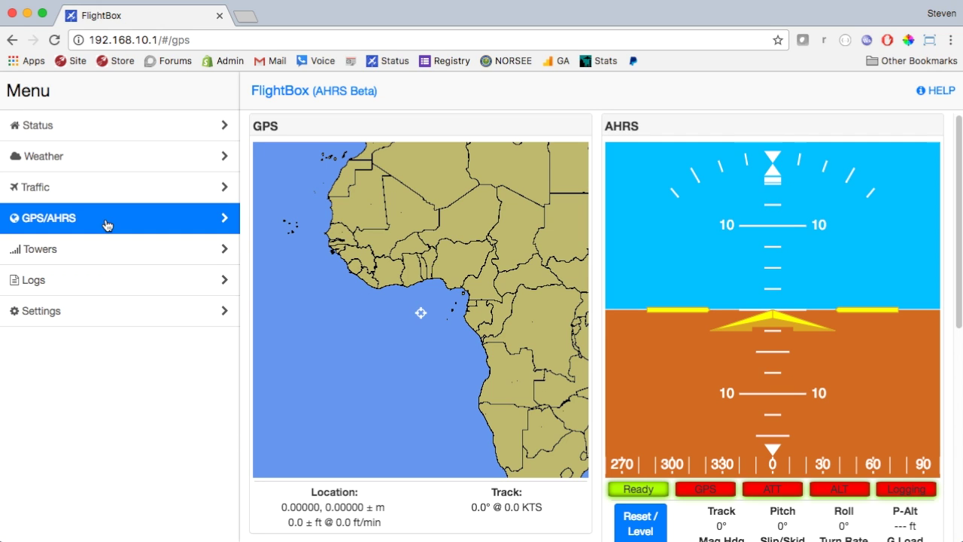
Enable the Attitude Sensor and Altitude Sensor in the FlightBox hardware settings.
{"action": "left_click", "coordinate": [75, 315]}
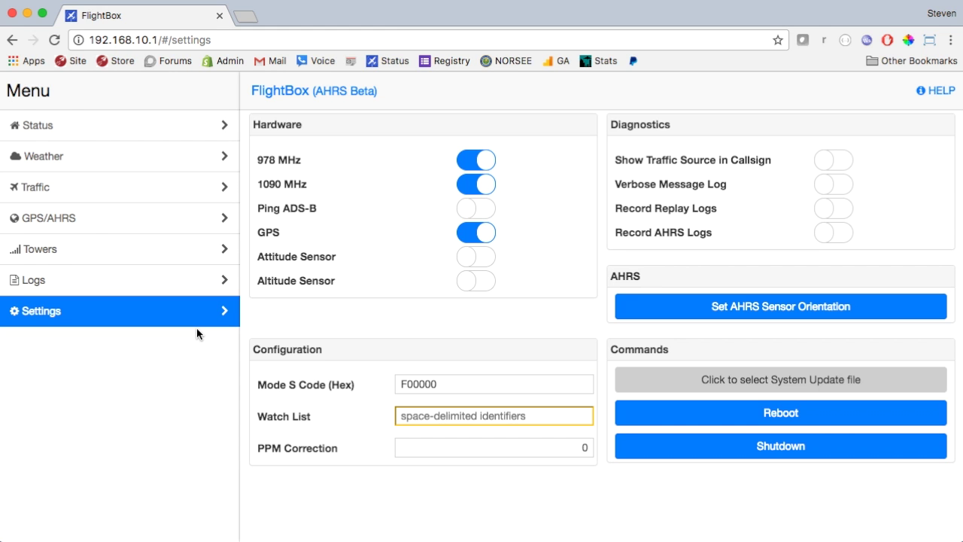
{"action": "left_click", "coordinate": [479, 258]}
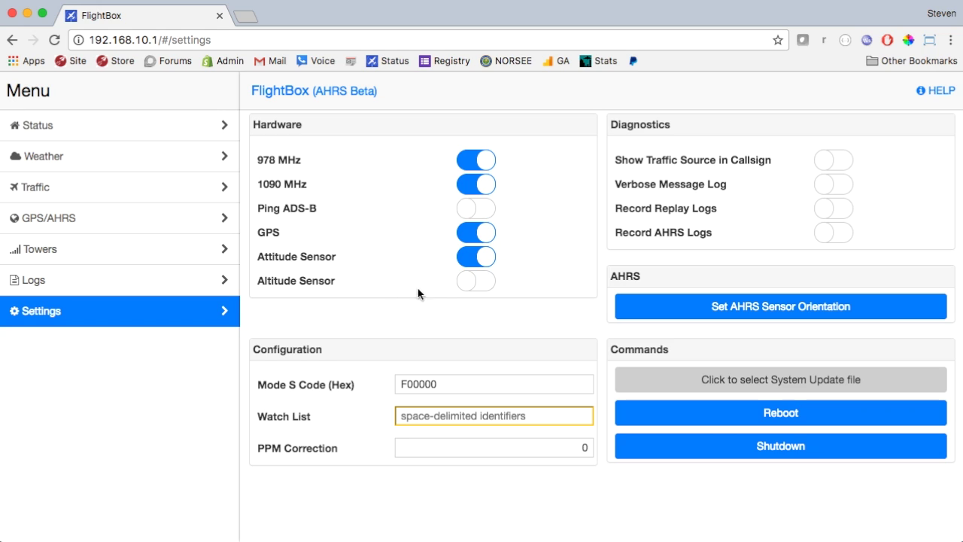
{"action": "left_click", "coordinate": [463, 285]}
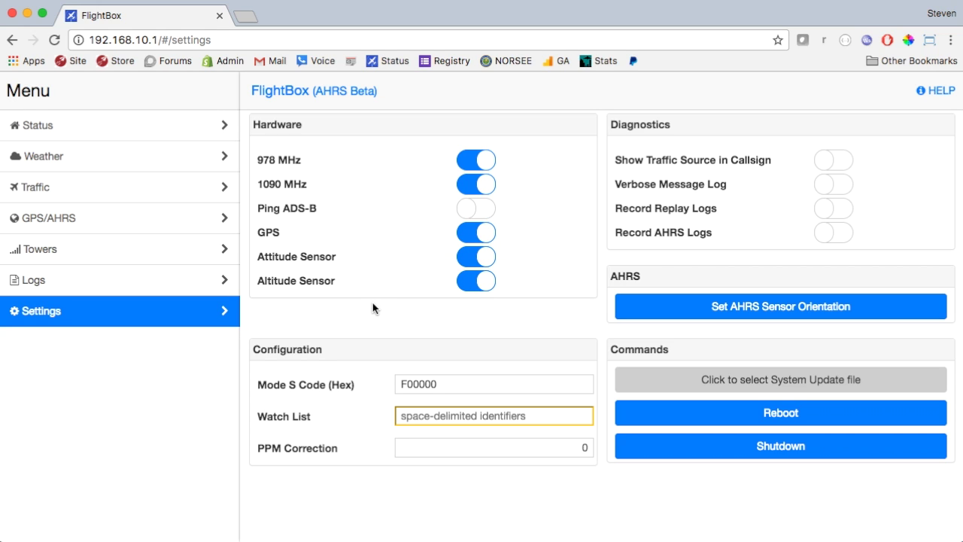